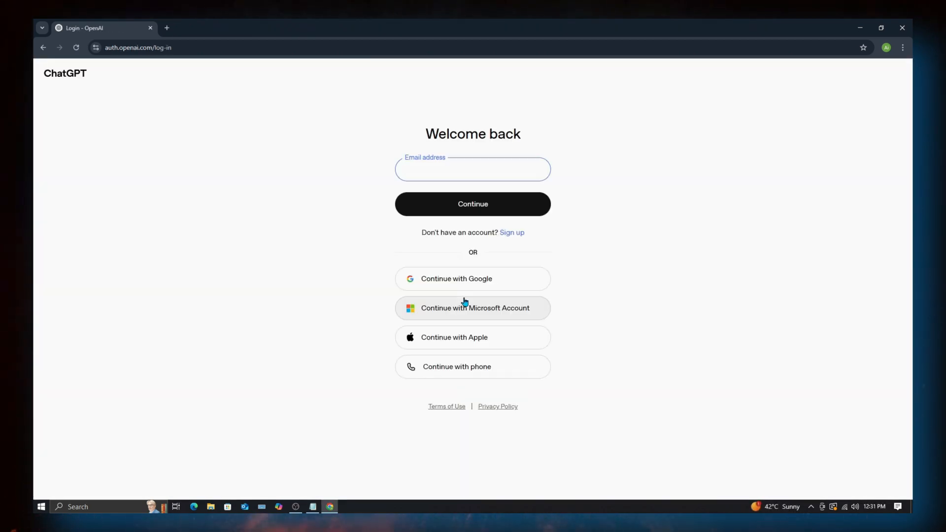
Sign in to ChatGPT with the Google account.
{"action": "left_click", "coordinate": [421, 290]}
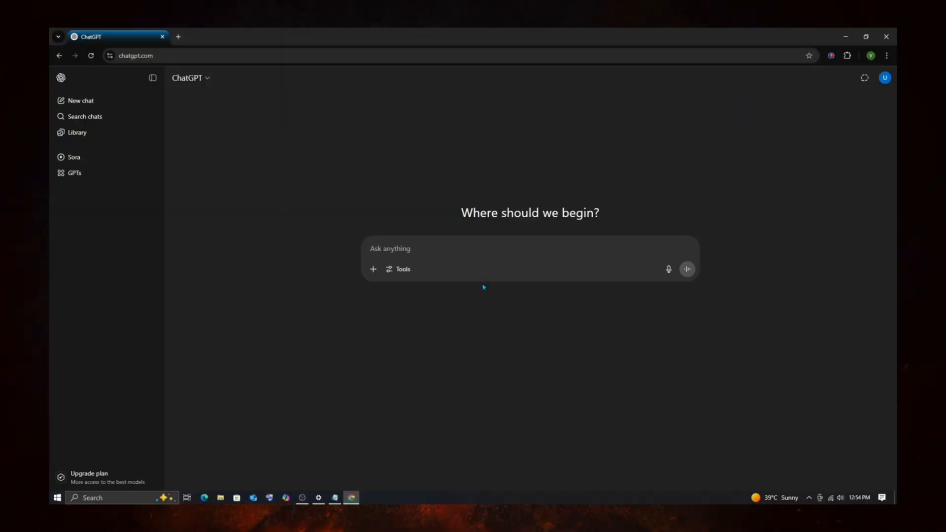
Copy the prompt for 5 creative gorilla selfie-stick vlogging scene ideas from propmts.txt in Notepad and submit it in ChatGPT.
{"action": "key", "text": "alt+Tab"}
{"action": "left_click_drag", "start_coordinate": [424, 177], "coordinate": [380, 174]}
{"action": "key", "text": "ctrl+c"}
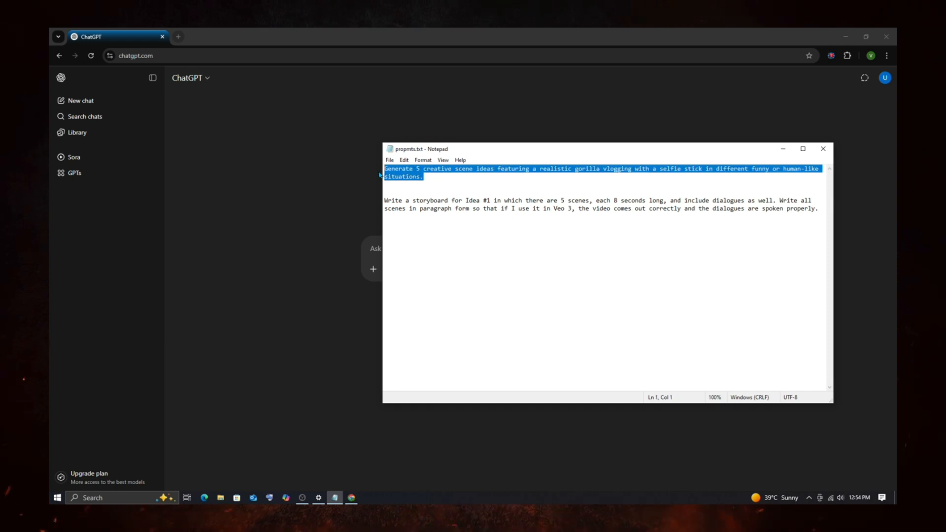
{"action": "left_click", "coordinate": [782, 148]}
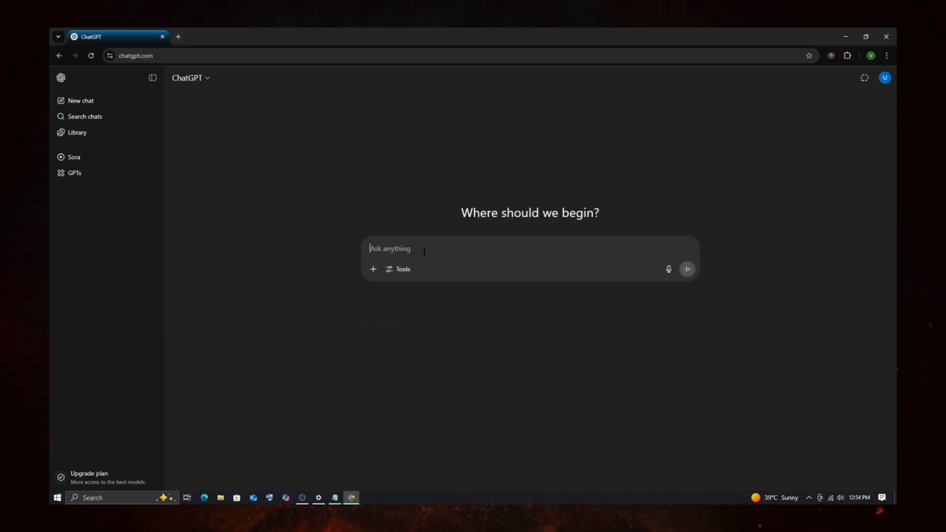
{"action": "key", "text": "ctrl+v"}
{"action": "left_click", "coordinate": [687, 276]}
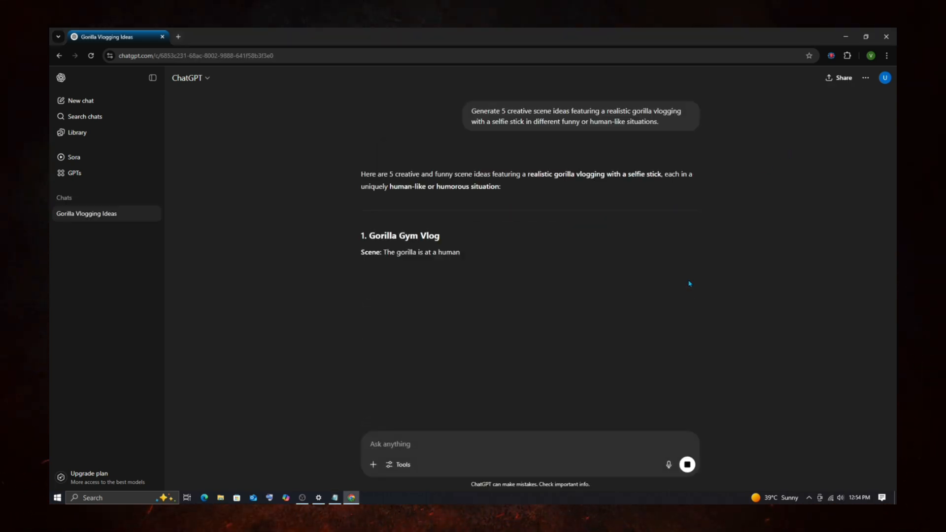
Review the five generated gorilla vlog ideas, highlighting their titles while reading through the answer.
{"action": "scroll", "coordinate": [704, 306], "scroll_direction": "down", "scroll_amount": 5}
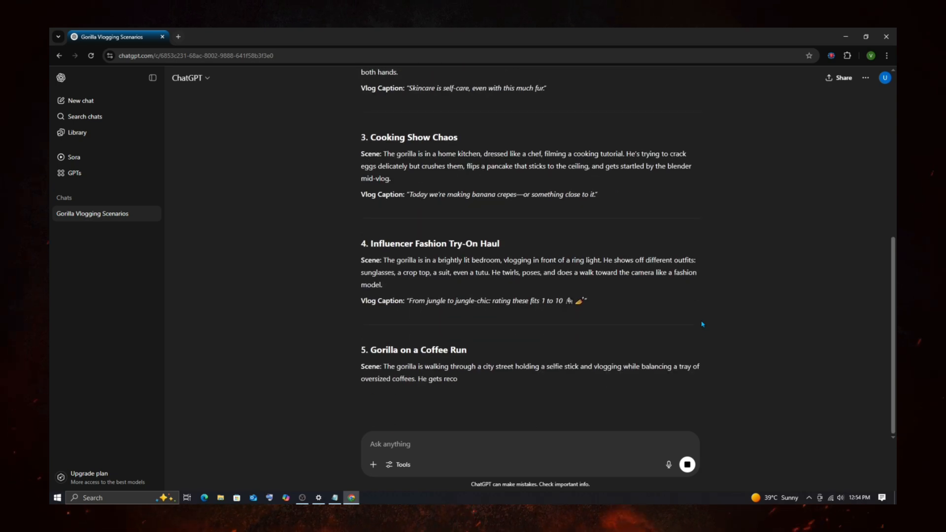
{"action": "scroll", "coordinate": [703, 323], "scroll_direction": "up", "scroll_amount": 1}
{"action": "left_click_drag", "start_coordinate": [471, 274], "coordinate": [359, 272]}
{"action": "left_click_drag", "start_coordinate": [359, 170], "coordinate": [511, 171]}
{"action": "scroll", "coordinate": [511, 171], "scroll_direction": "up", "scroll_amount": 7}
{"action": "left_click_drag", "start_coordinate": [469, 368], "coordinate": [360, 367]}
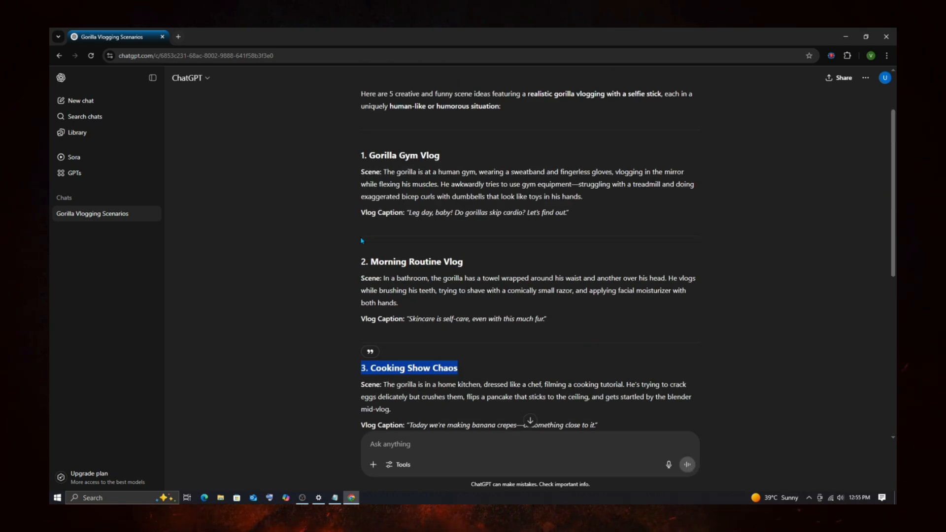
{"action": "left_click_drag", "start_coordinate": [360, 262], "coordinate": [463, 262]}
{"action": "left_click_drag", "start_coordinate": [441, 155], "coordinate": [398, 155]}
{"action": "left_click", "coordinate": [339, 224]}
{"action": "scroll", "coordinate": [339, 225], "scroll_direction": "down", "scroll_amount": 8}
Copy the storyboard prompt (5 scenes, each 8 seconds, with dialogues) from propmts.txt and paste it into the ChatGPT message.
{"action": "left_click", "coordinate": [334, 497]}
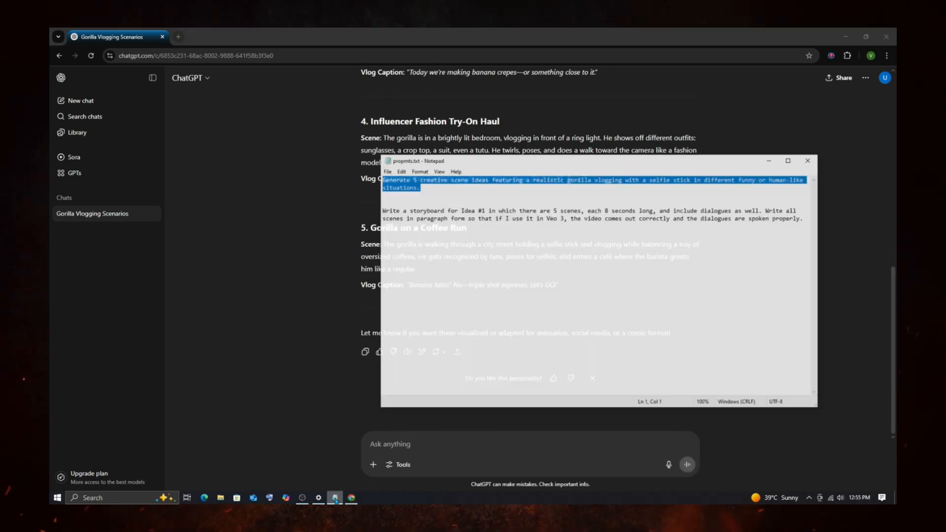
{"action": "left_click_drag", "start_coordinate": [818, 209], "coordinate": [380, 201]}
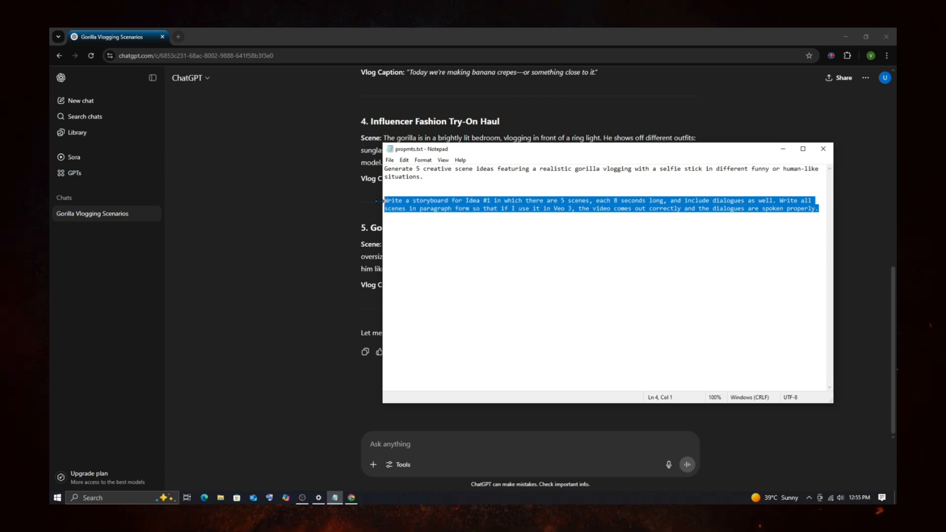
{"action": "left_click", "coordinate": [773, 152]}
{"action": "right_click", "coordinate": [541, 443]}
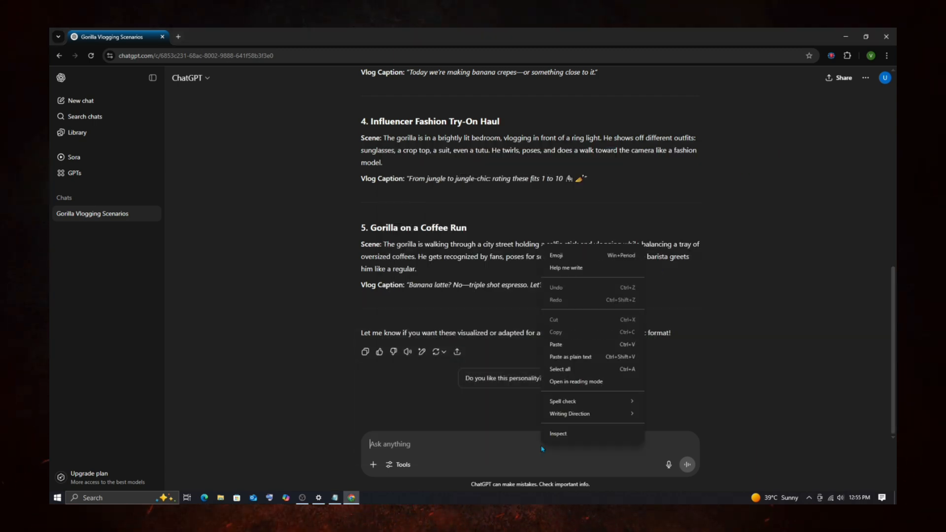
{"action": "left_click", "coordinate": [567, 344]}
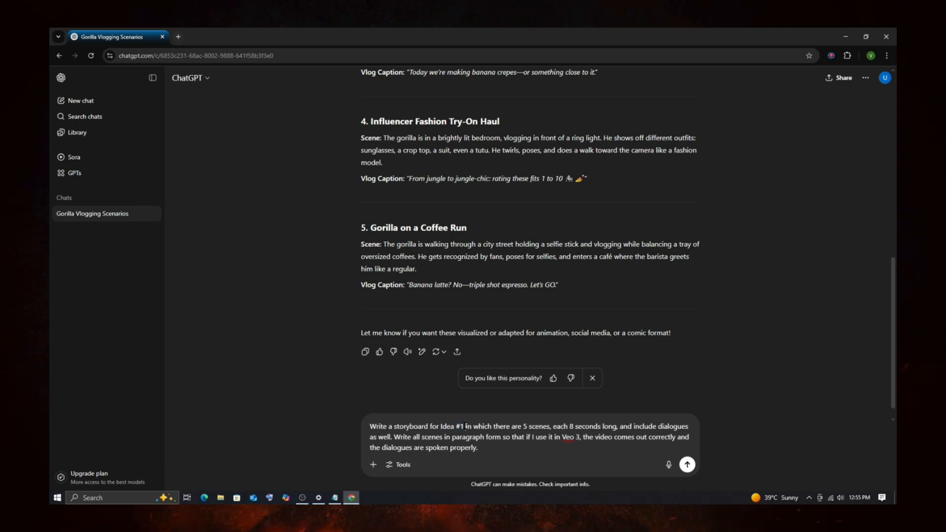
Change the idea number in the storyboard prompt to #3, for Cooking Show Chaos, and submit it.
{"action": "scroll", "coordinate": [454, 238], "scroll_direction": "up", "scroll_amount": 5}
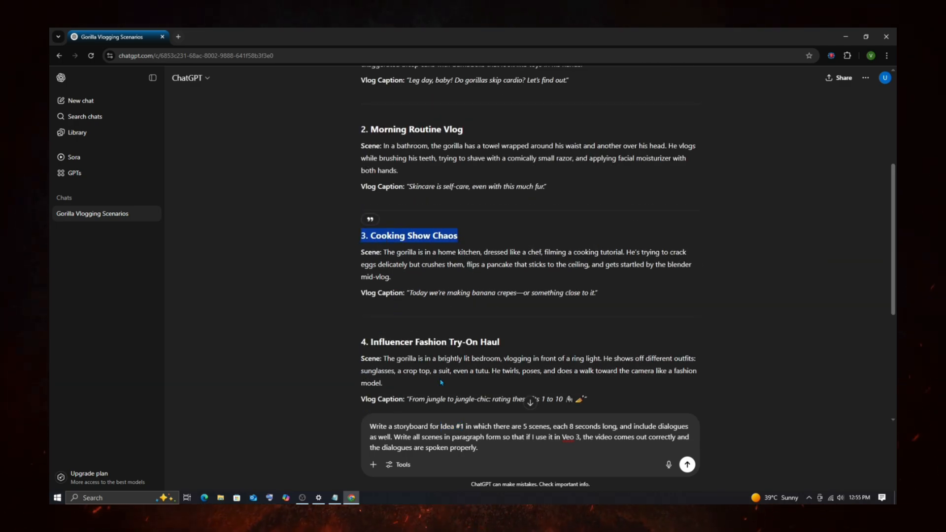
{"action": "left_click", "coordinate": [463, 426]}
{"action": "key", "text": "BackSpace"}
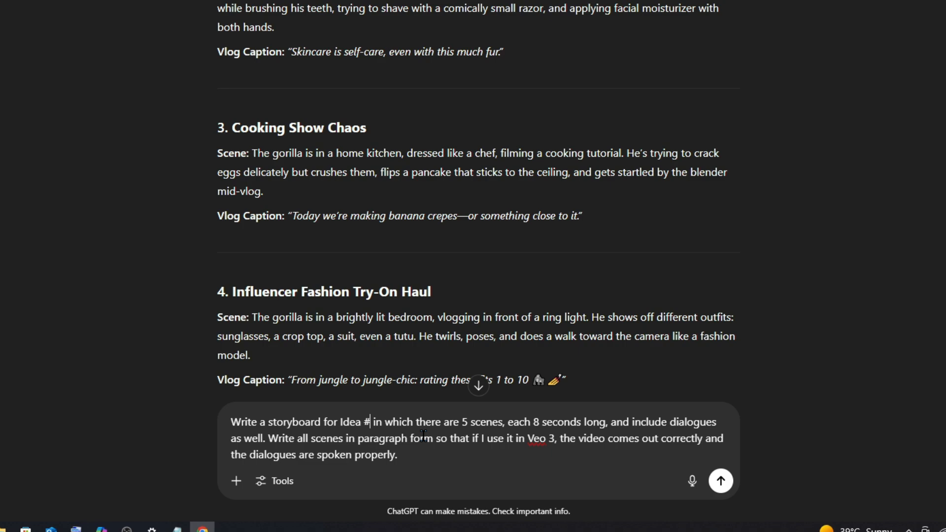
{"action": "type", "text": "3"}
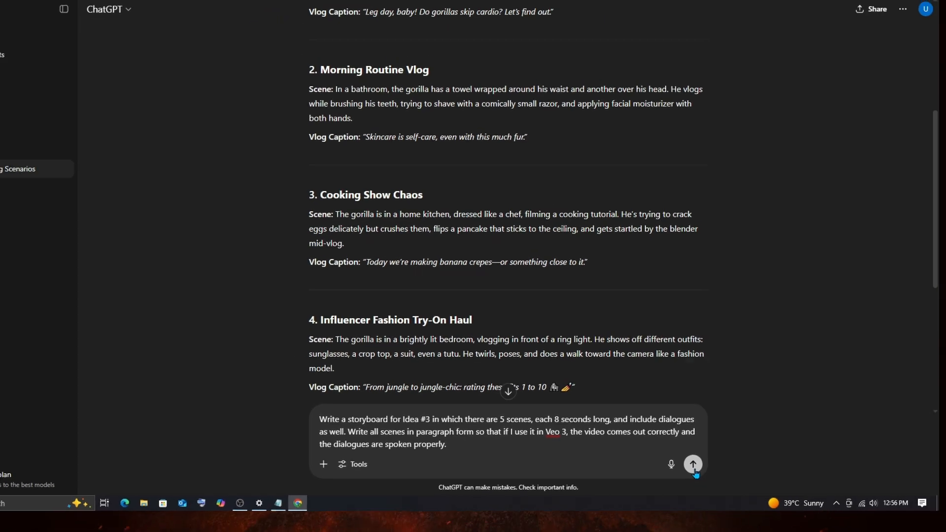
{"action": "left_click", "coordinate": [693, 466]}
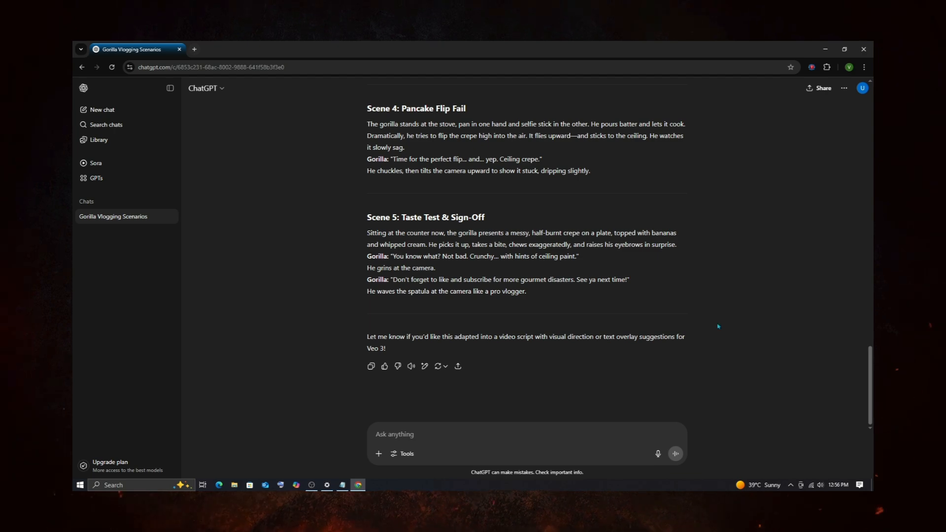
Search Google for veo 3, go to the Google DeepMind Veo page and open Veo in Gemini.
{"action": "left_click", "coordinate": [195, 49]}
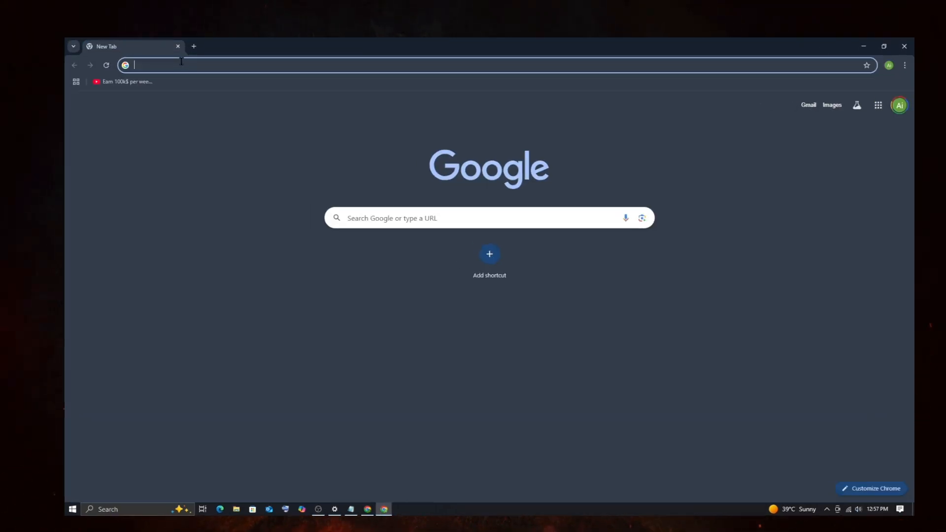
{"action": "left_click", "coordinate": [183, 63]}
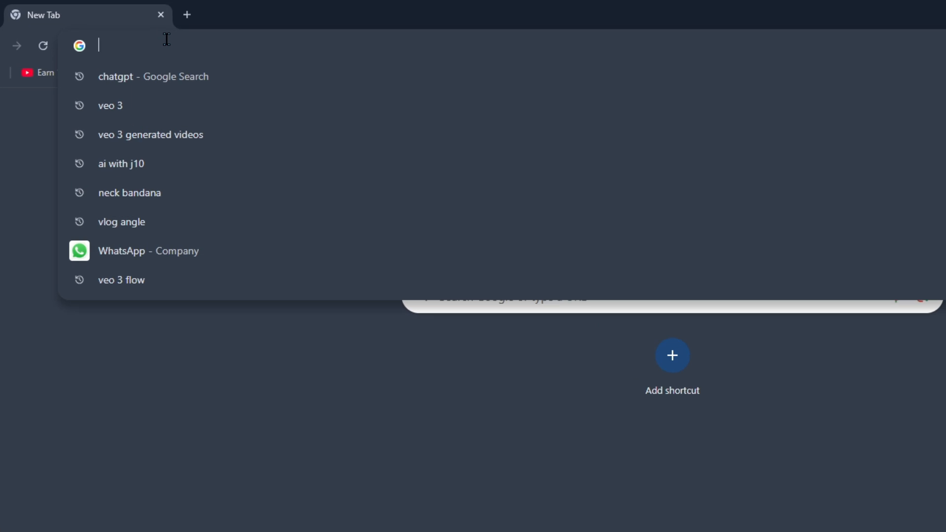
{"action": "type", "text": "ve"}
{"action": "key", "text": "Return"}
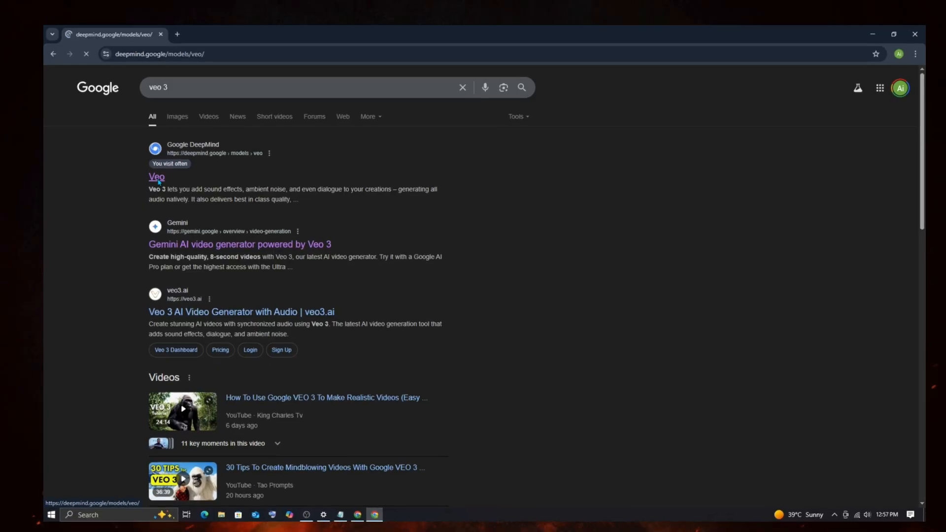
{"action": "left_click", "coordinate": [157, 177]}
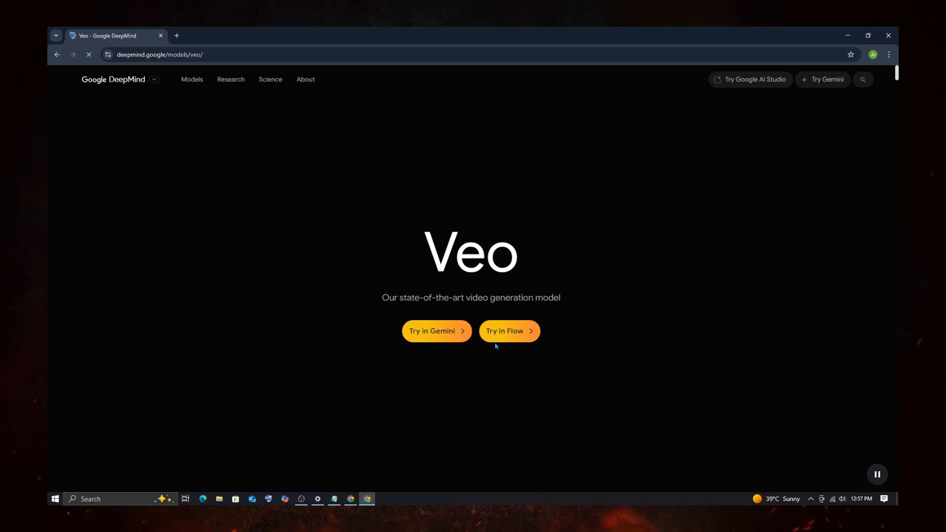
{"action": "left_click", "coordinate": [436, 333]}
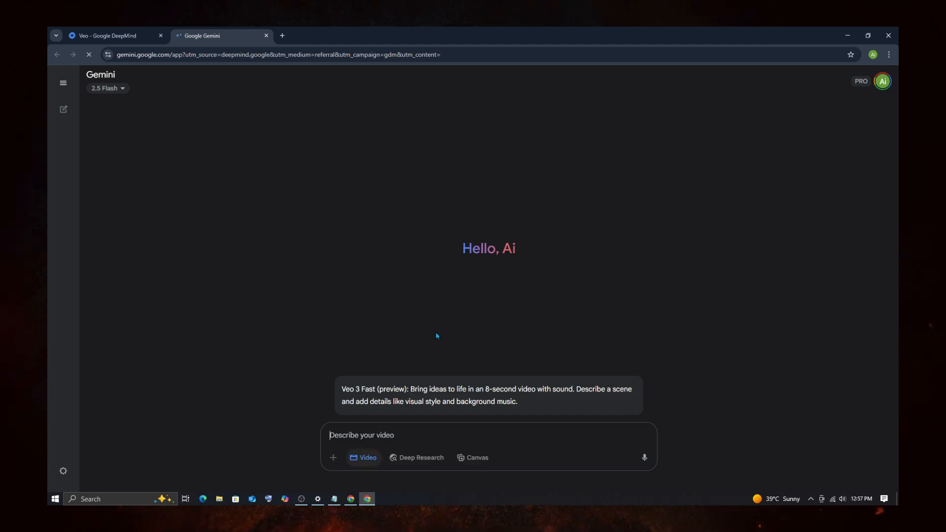
Switch to ChatGPT and copy the Scene 1 "Welcome to Cooking with Kong" text from the storyboard.
{"action": "left_click", "coordinate": [351, 499]}
{"action": "scroll", "coordinate": [412, 245], "scroll_direction": "up", "scroll_amount": 10}
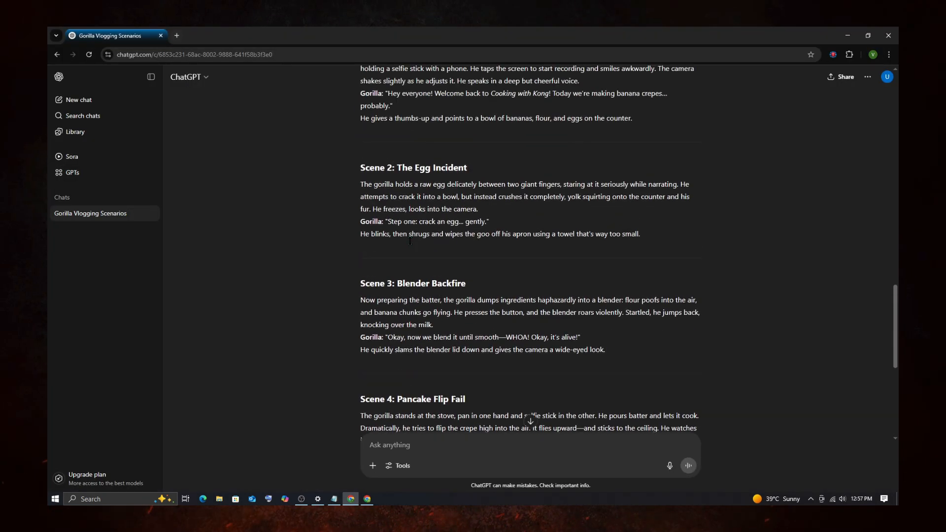
{"action": "left_click_drag", "start_coordinate": [360, 202], "coordinate": [638, 271]}
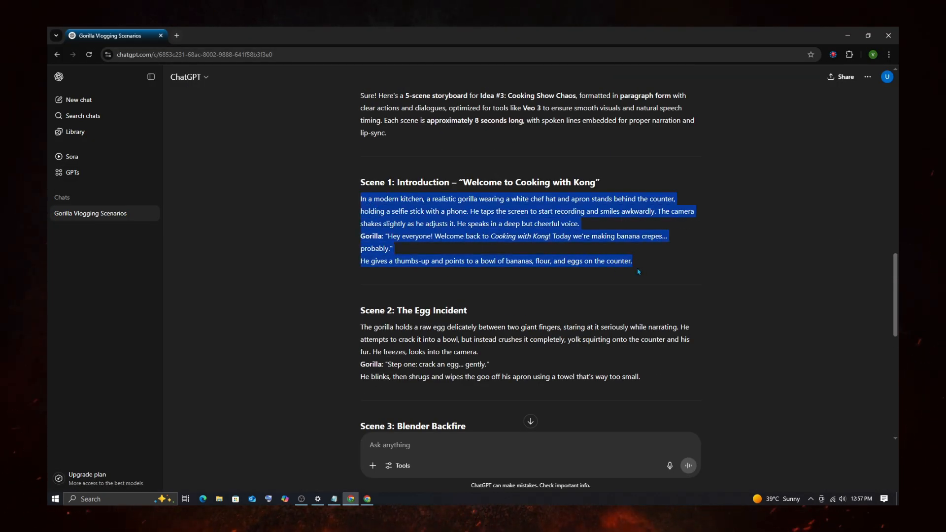
{"action": "right_click", "coordinate": [562, 223]}
{"action": "left_click", "coordinate": [577, 232]}
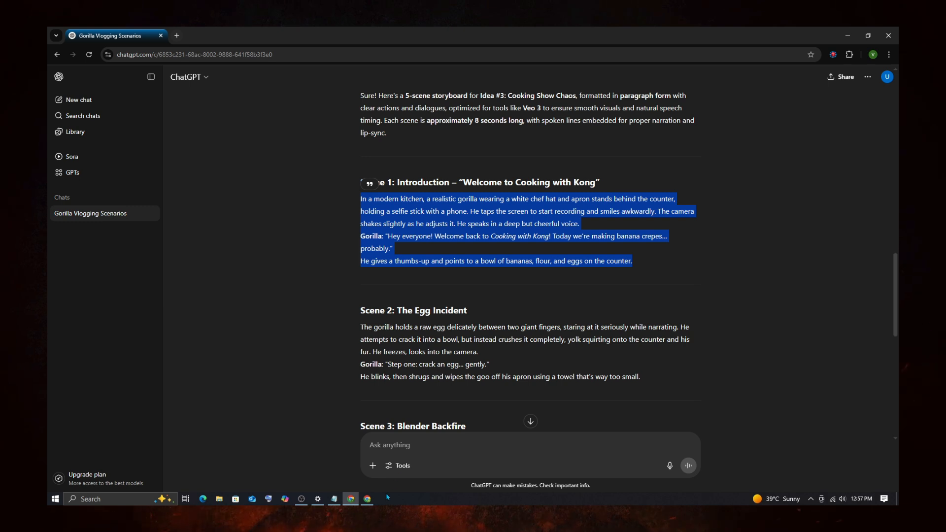
Switch to Gemini, paste the Scene 1 text as the video description and start generating the video.
{"action": "left_click", "coordinate": [367, 498]}
{"action": "left_click", "coordinate": [368, 459]}
{"action": "left_click", "coordinate": [363, 459]}
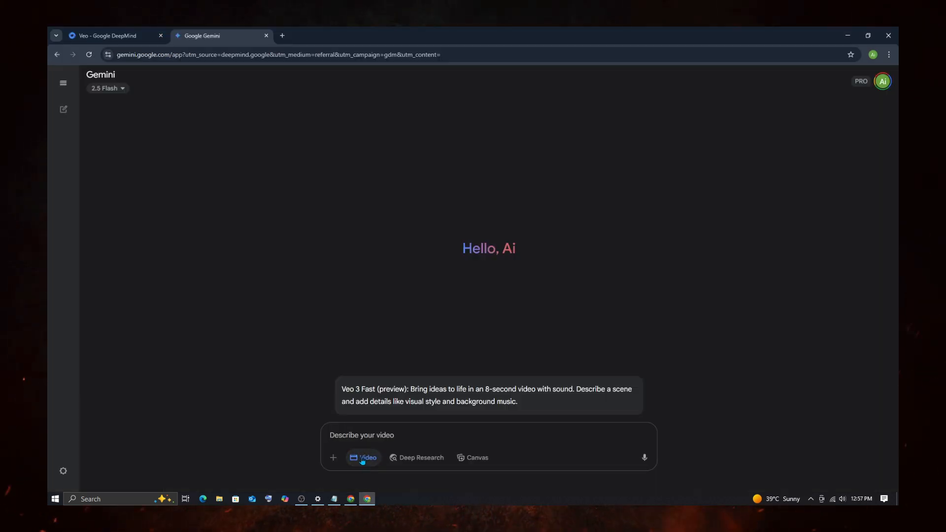
{"action": "right_click", "coordinate": [358, 438]}
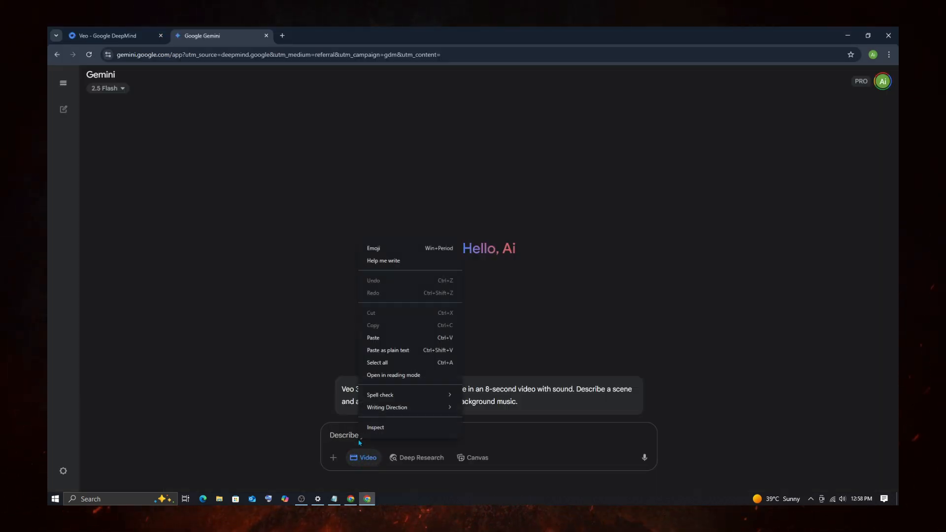
{"action": "left_click", "coordinate": [393, 335]}
{"action": "left_click", "coordinate": [644, 458]}
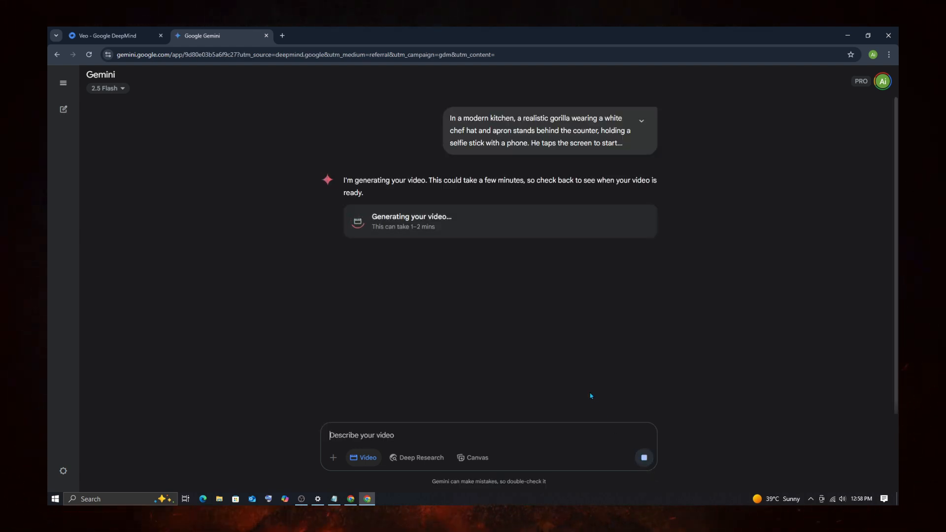
Raise the system volume to 100 and play the generated Scene 1 gorilla video.
{"action": "key", "text": "XF86AudioRaiseVolume"}
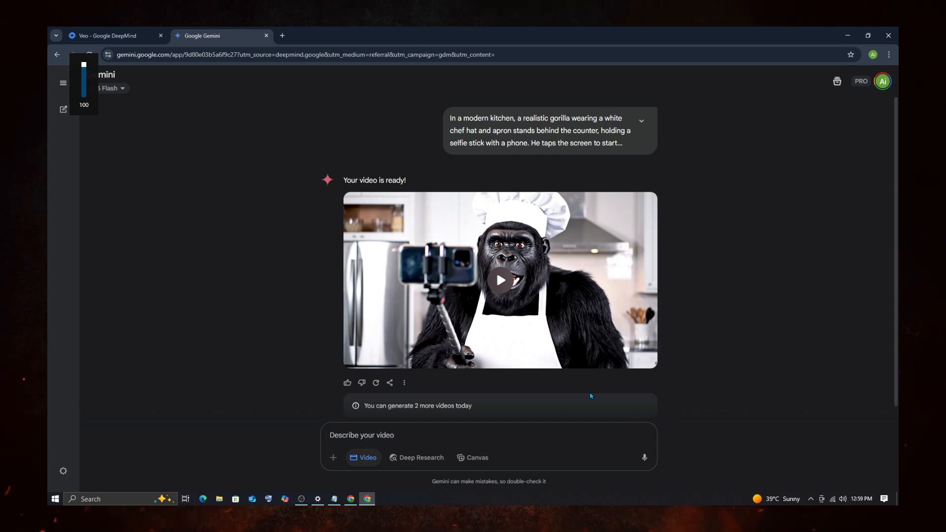
{"action": "mouse_move", "coordinate": [530, 308]}
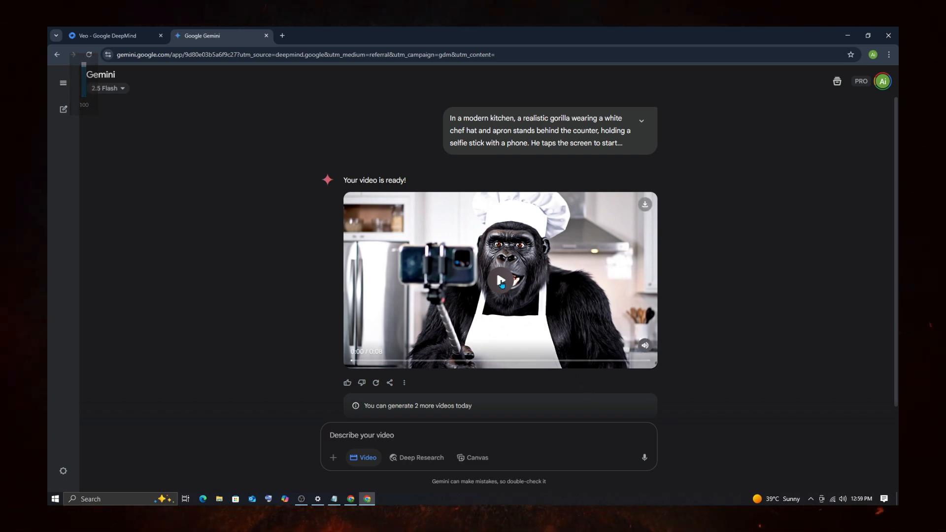
{"action": "left_click", "coordinate": [501, 282]}
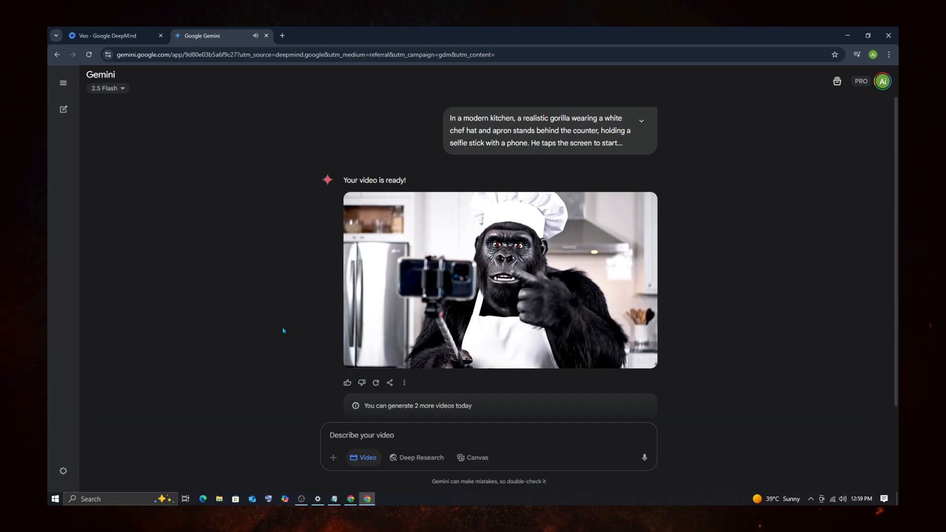
{"action": "mouse_move", "coordinate": [506, 308]}
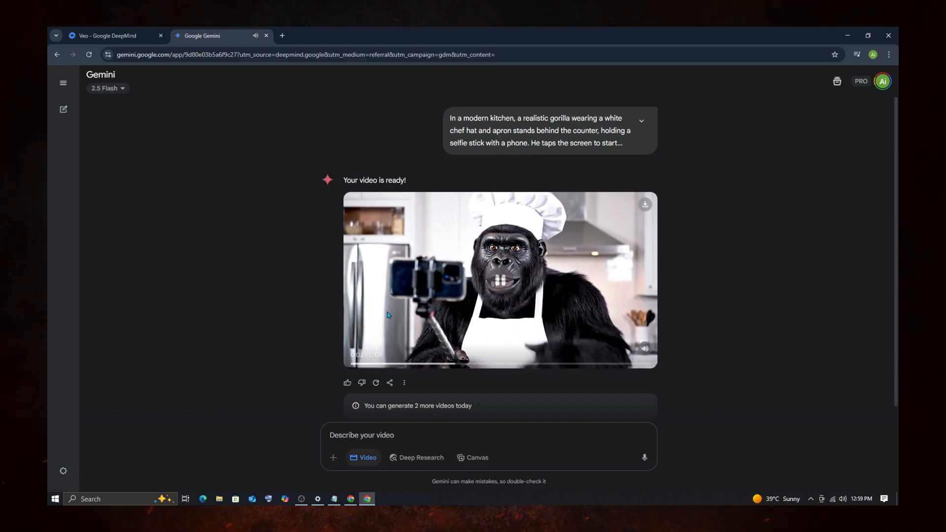
{"action": "left_click", "coordinate": [500, 280]}
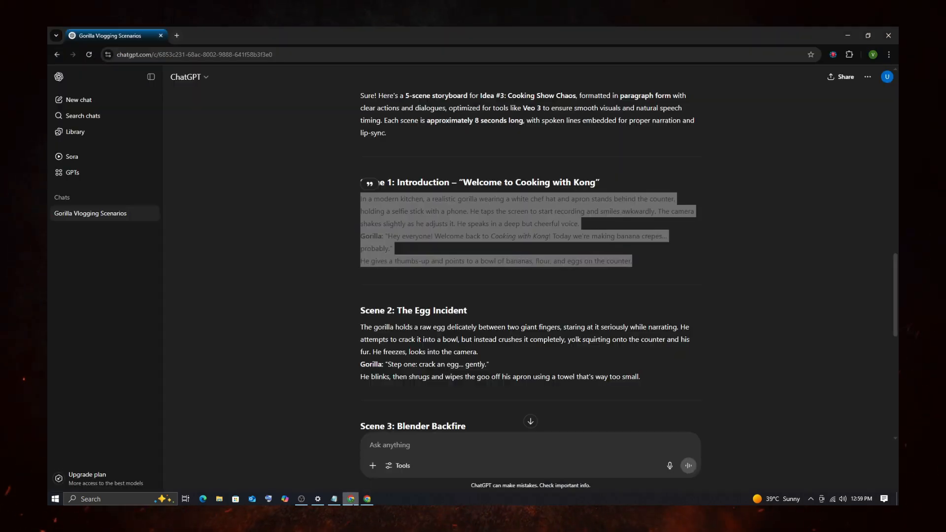
Copy the Scene 2 "The Egg Incident" text from the ChatGPT storyboard.
{"action": "left_click_drag", "start_coordinate": [360, 327], "coordinate": [639, 377]}
{"action": "right_click", "coordinate": [558, 354]}
{"action": "left_click", "coordinate": [572, 365]}
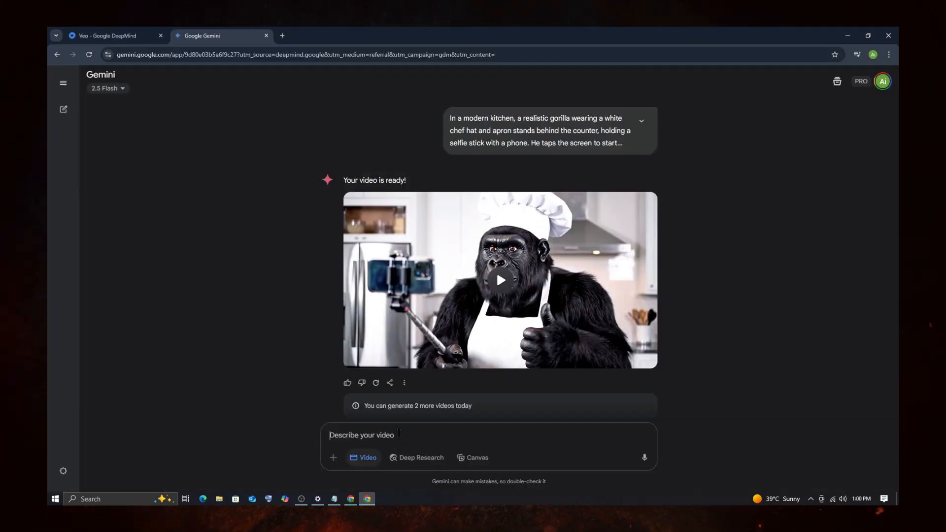
Generate the Scene 2 video in Gemini from the copied text and play it.
{"action": "right_click", "coordinate": [400, 437]}
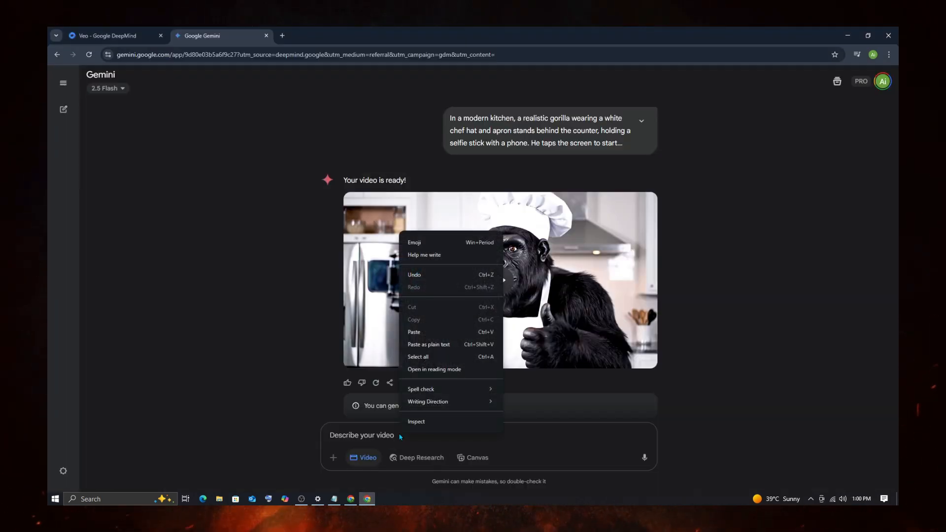
{"action": "left_click", "coordinate": [433, 339]}
{"action": "key", "text": "Return"}
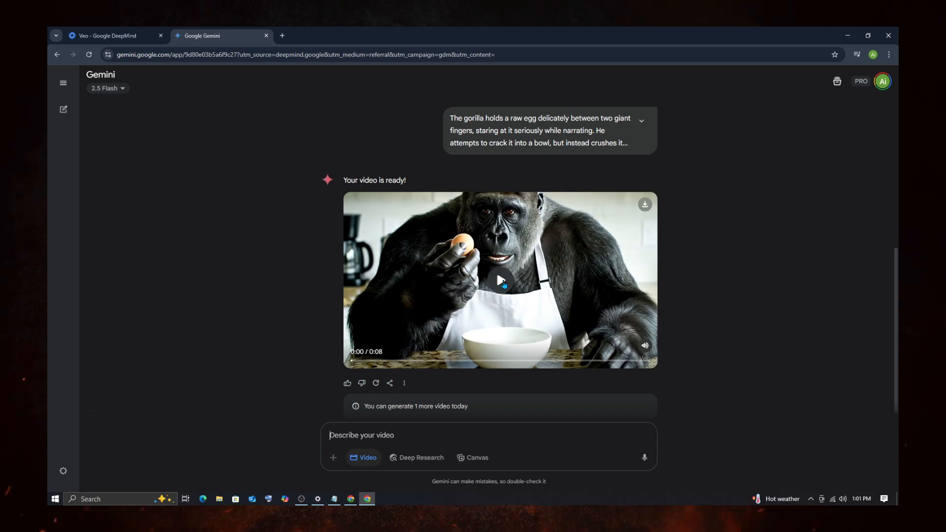
{"action": "left_click", "coordinate": [501, 282]}
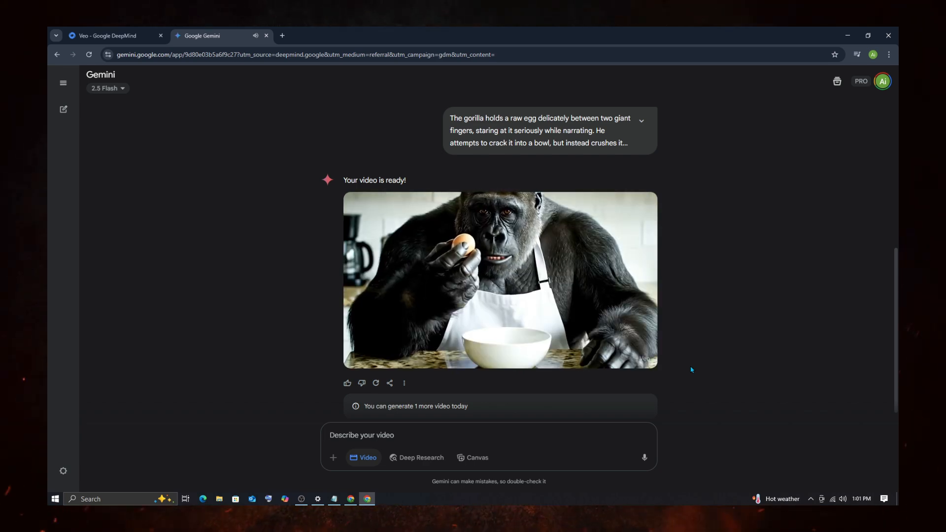
Copy the Scene 3 "Blender Backfire" text from ChatGPT, generate its video in Gemini, play it and check the generation limit notice.
{"action": "left_click", "coordinate": [351, 498]}
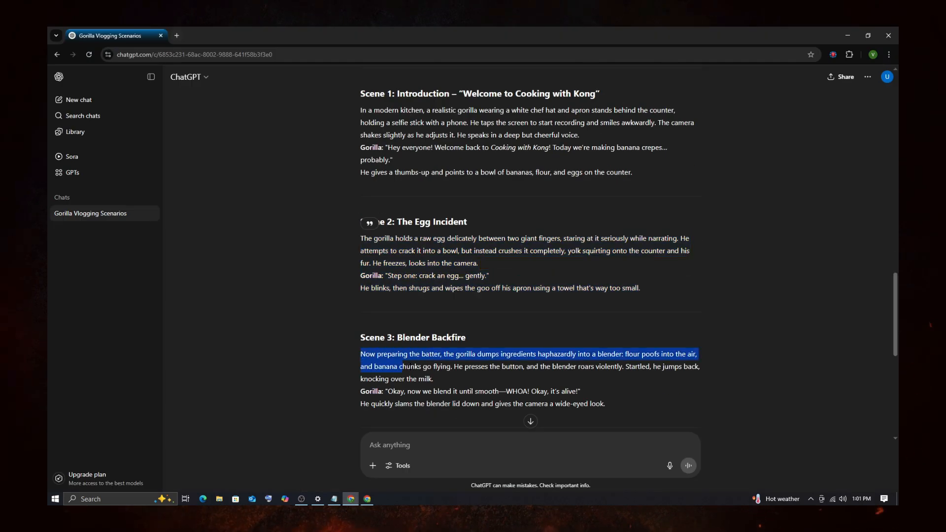
{"action": "key", "text": "ctrl+c"}
{"action": "key", "text": "alt+Tab"}
{"action": "key", "text": "ctrl+v"}
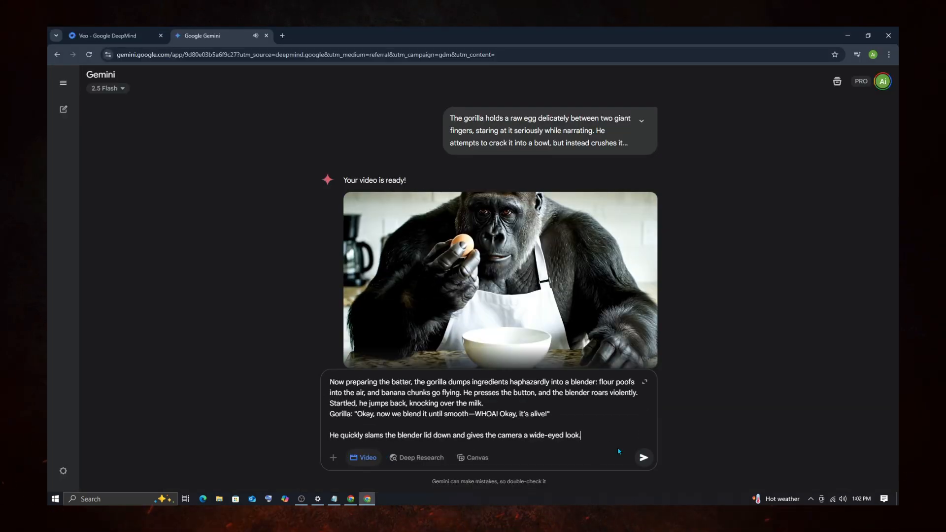
{"action": "key", "text": "Return"}
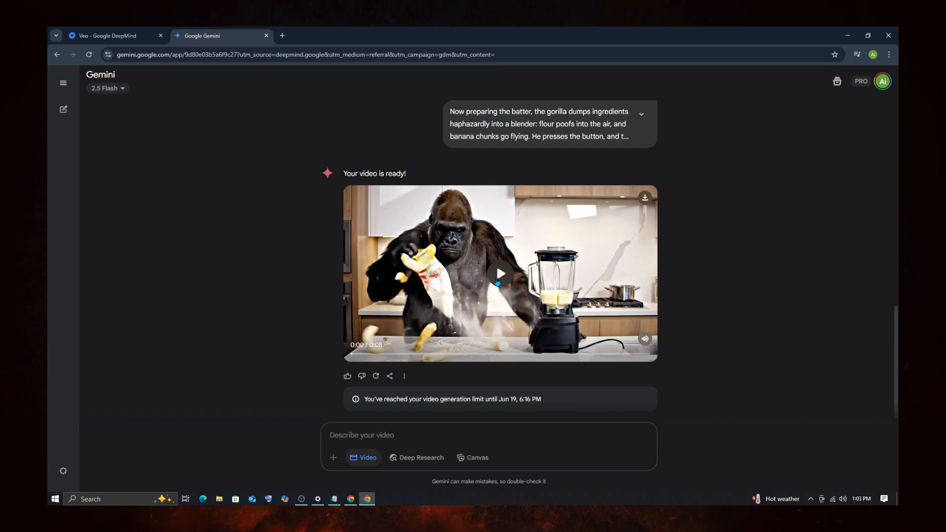
{"action": "left_click", "coordinate": [497, 281]}
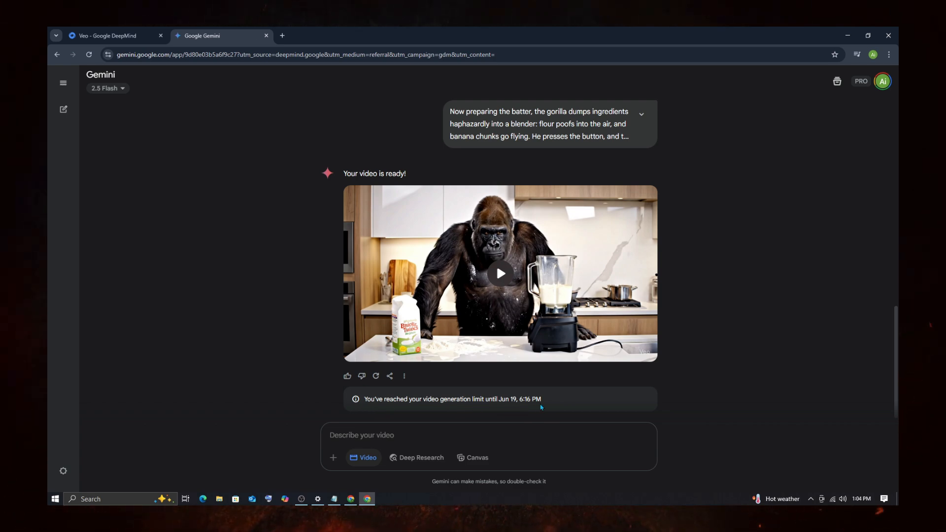
{"action": "left_click_drag", "start_coordinate": [547, 403], "coordinate": [407, 400]}
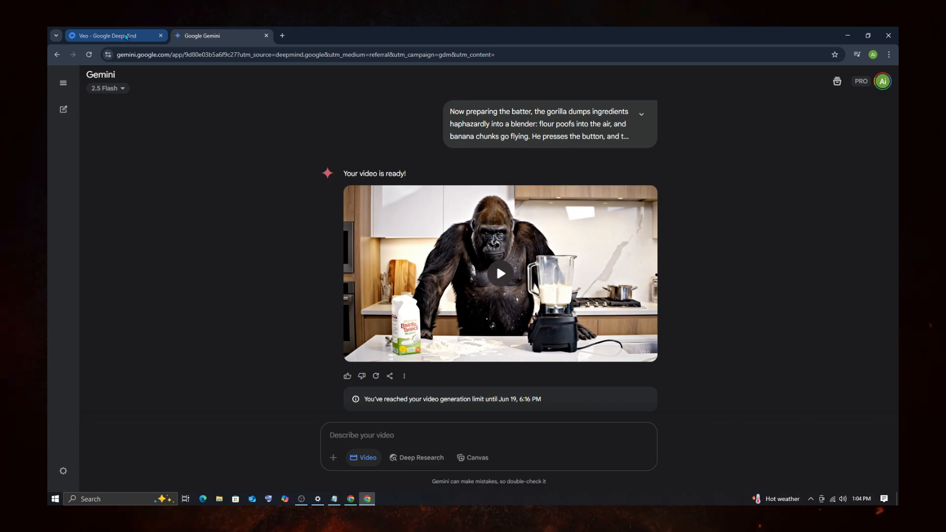
Return to the Google DeepMind Veo page, open Flow from it and create a new project.
{"action": "left_click", "coordinate": [127, 37]}
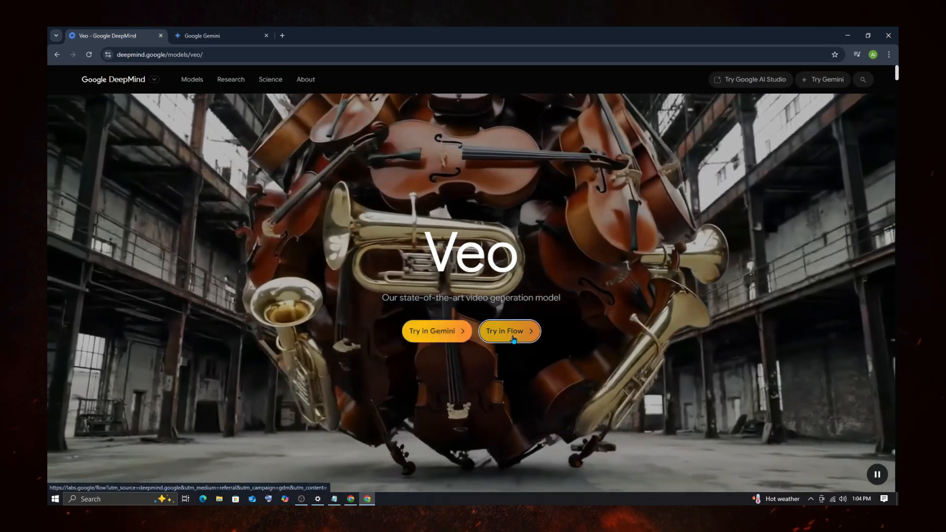
{"action": "left_click", "coordinate": [514, 334]}
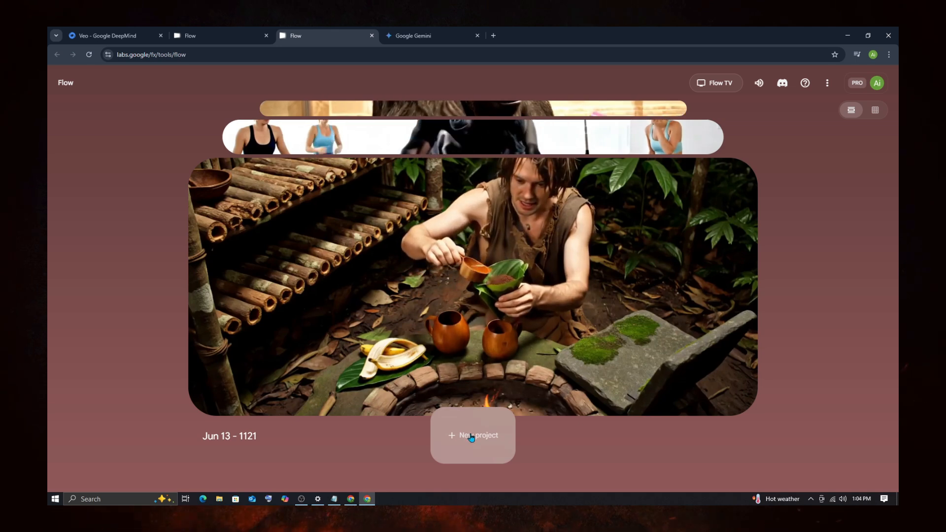
{"action": "left_click", "coordinate": [476, 446]}
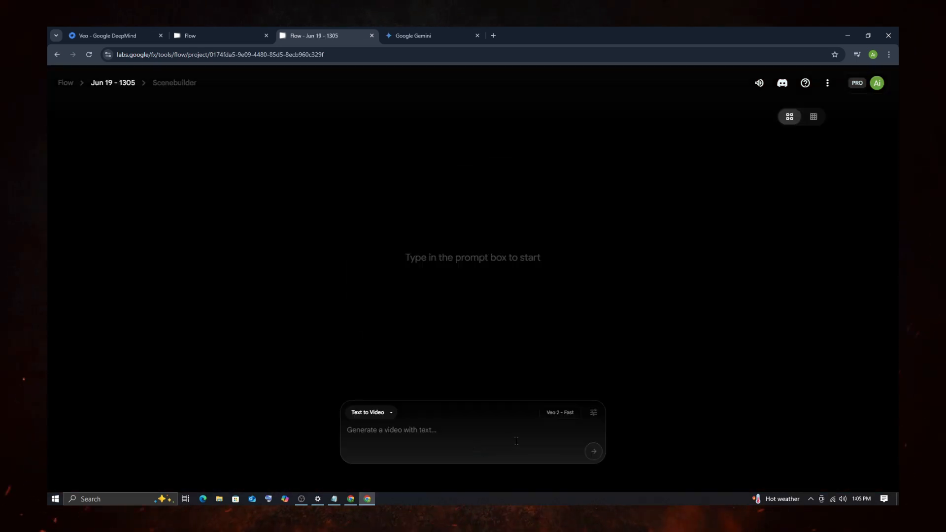
Set the project's generation model to Veo 3 - Fast (Text to Video) with 1 output per prompt.
{"action": "left_click", "coordinate": [594, 417]}
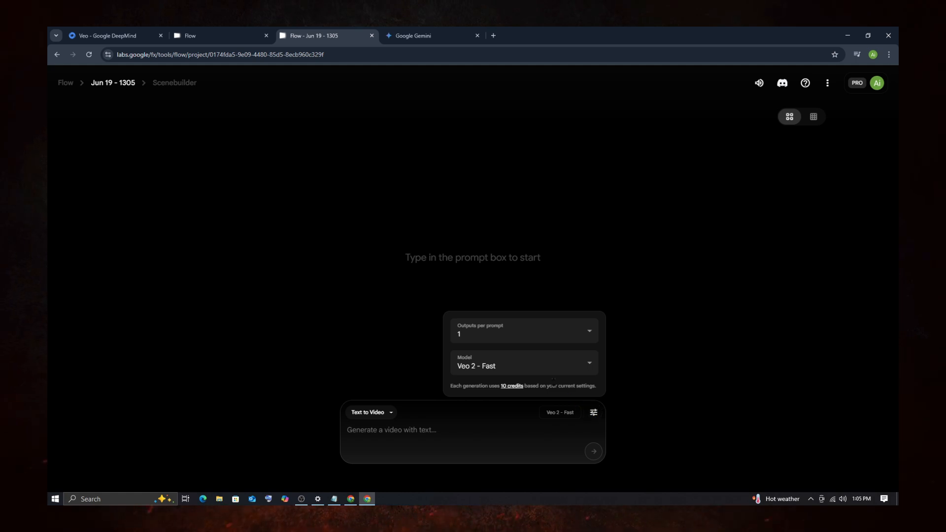
{"action": "left_click", "coordinate": [511, 372]}
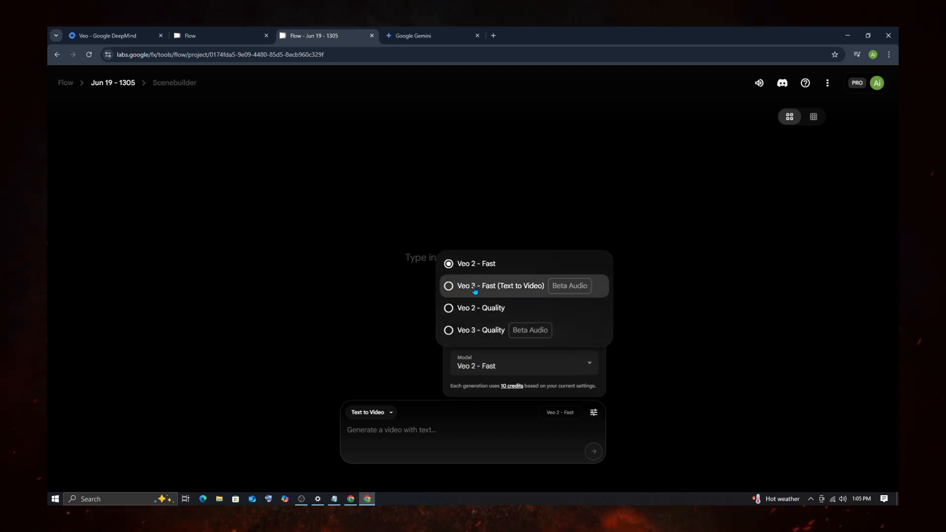
{"action": "left_click", "coordinate": [518, 290]}
{"action": "left_click", "coordinate": [569, 336]}
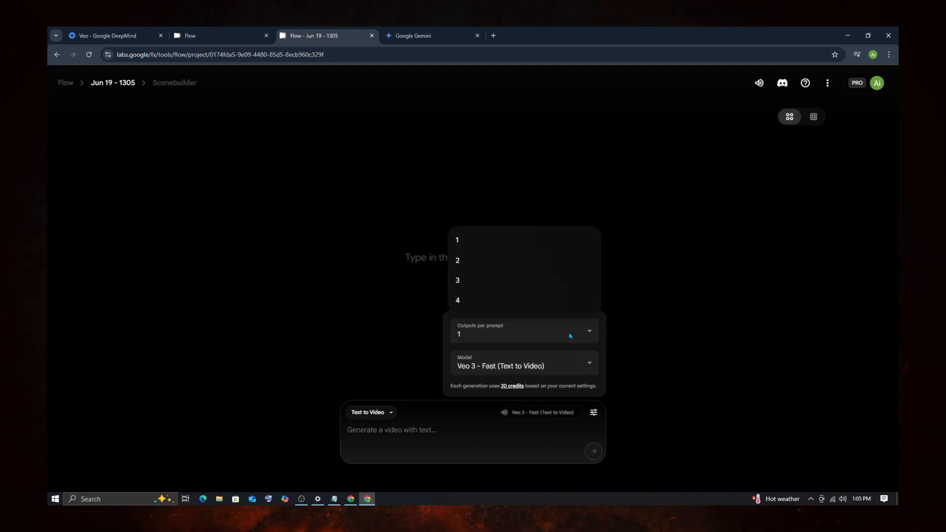
{"action": "left_click", "coordinate": [463, 261]}
Copy the Scene 1 "Welcome to Cooking with Kong" text from ChatGPT and generate its video in Flow.
{"action": "scroll", "coordinate": [371, 249], "scroll_direction": "up", "scroll_amount": 3}
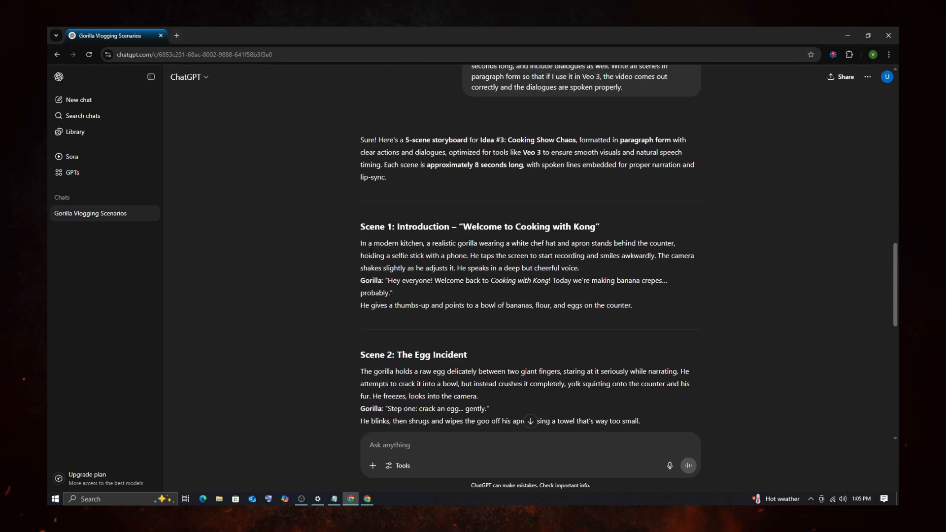
{"action": "left_click_drag", "start_coordinate": [369, 245], "coordinate": [636, 314]}
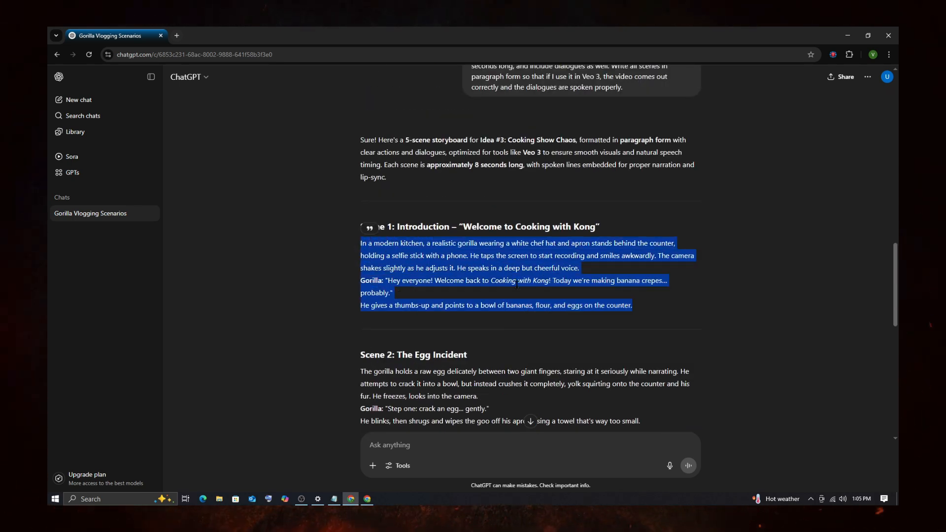
{"action": "left_click", "coordinate": [368, 499]}
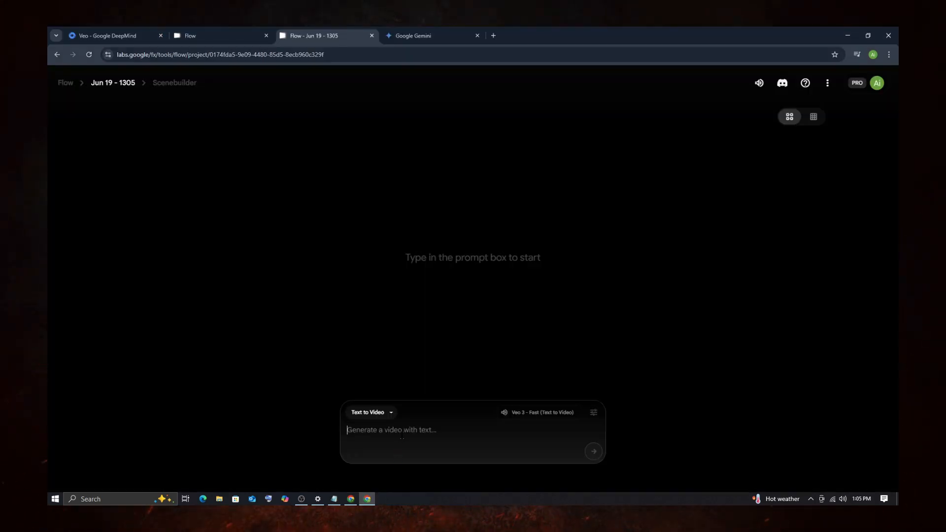
{"action": "key", "text": "ctrl+v"}
{"action": "left_click", "coordinate": [593, 451]}
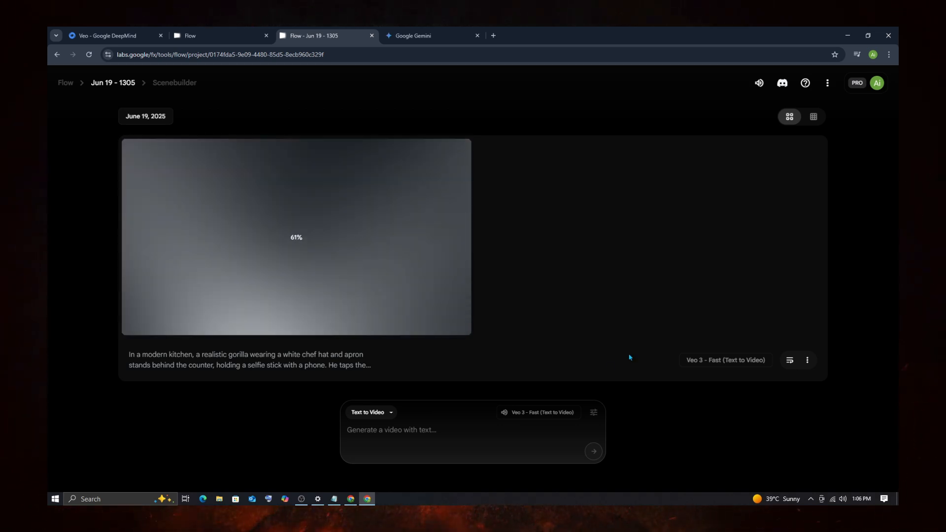
Play the generated Scene 1 video full screen, pause it partway and exit full screen.
{"action": "double_click", "coordinate": [435, 164]}
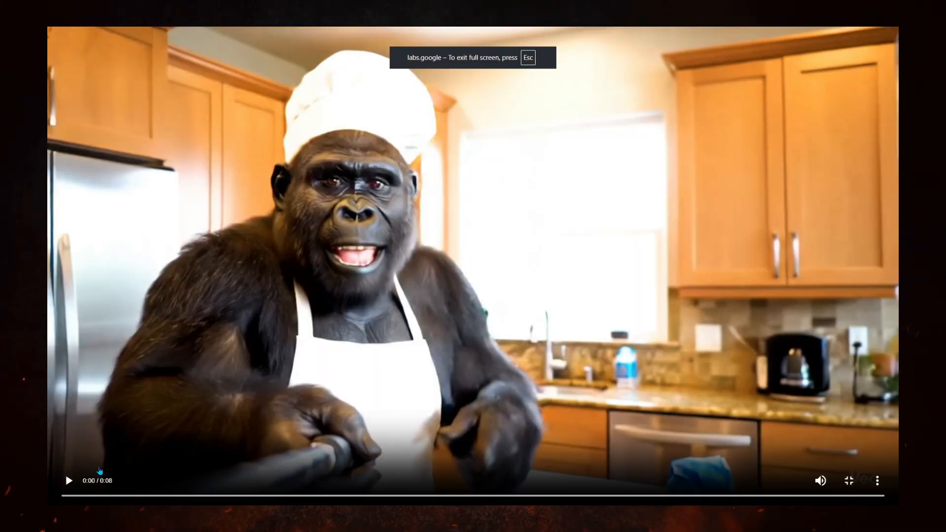
{"action": "left_click", "coordinate": [69, 481]}
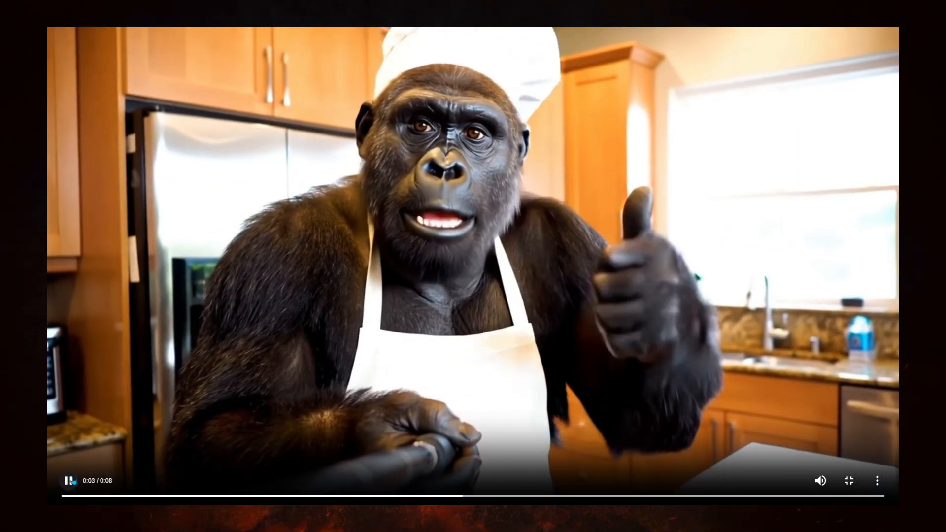
{"action": "left_click", "coordinate": [73, 481]}
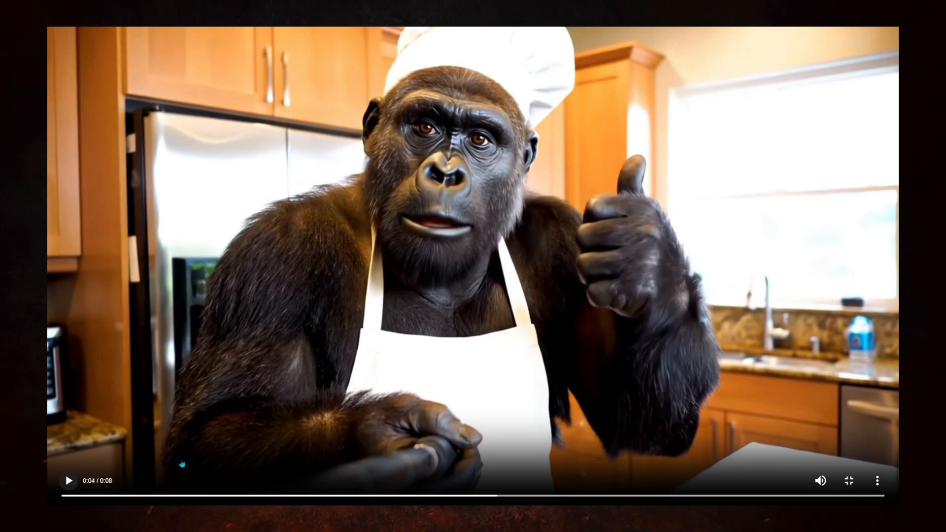
{"action": "left_click", "coordinate": [850, 482]}
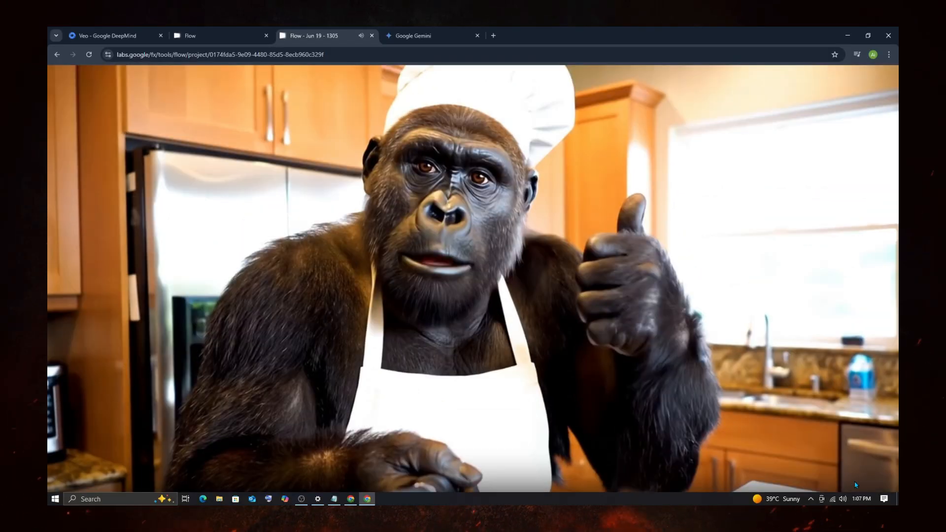
Copy the Scene 2 "The Egg Incident" text from ChatGPT, generate its video in Flow and view it full screen.
{"action": "left_click", "coordinate": [351, 499]}
{"action": "scroll", "coordinate": [359, 361], "scroll_direction": "down", "scroll_amount": 1}
{"action": "left_click_drag", "start_coordinate": [361, 327], "coordinate": [640, 377]}
{"action": "right_click", "coordinate": [415, 363]}
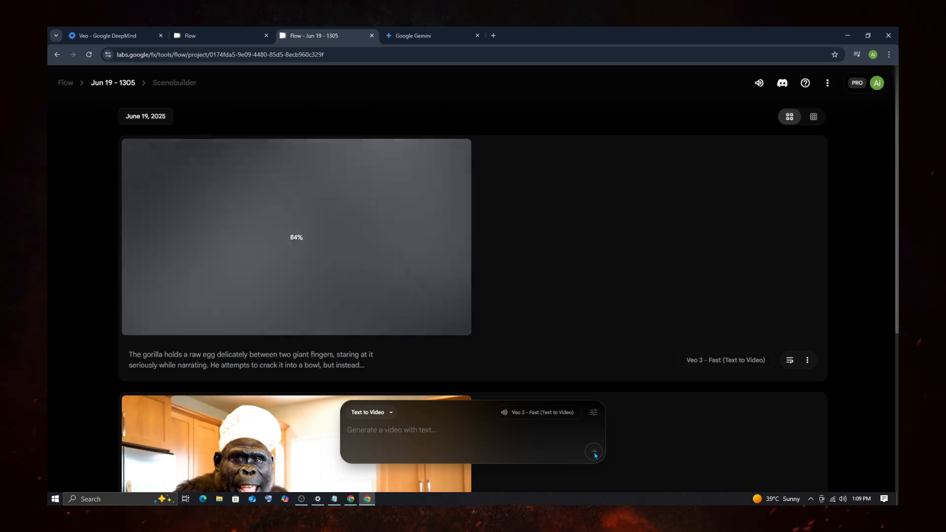
{"action": "left_click", "coordinate": [437, 156]}
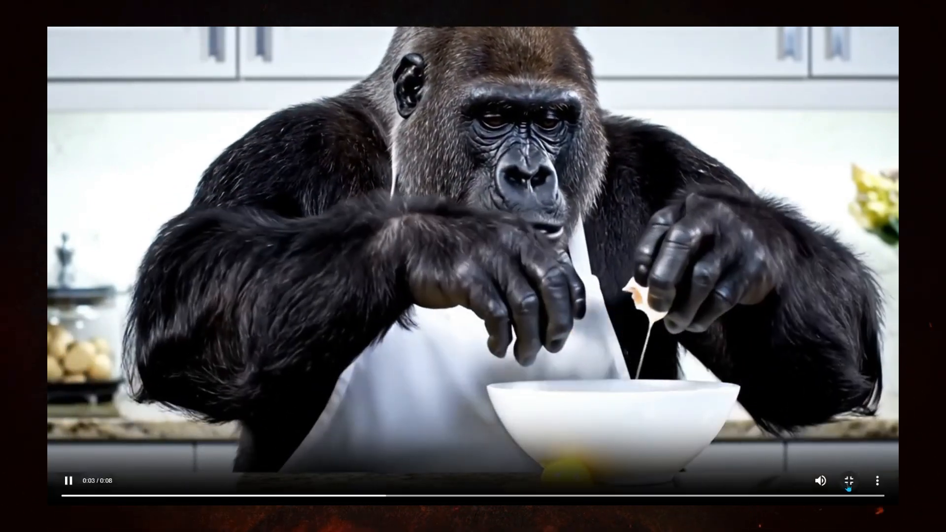
{"action": "left_click", "coordinate": [848, 481]}
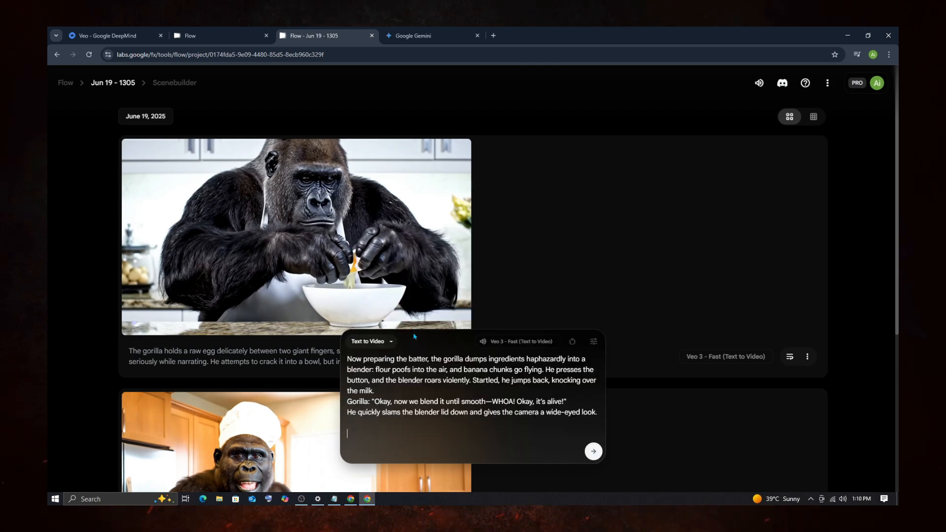
Generate the Scene 3 blender video in Flow from the pasted storyboard text and play it full screen.
{"action": "left_click", "coordinate": [593, 452]}
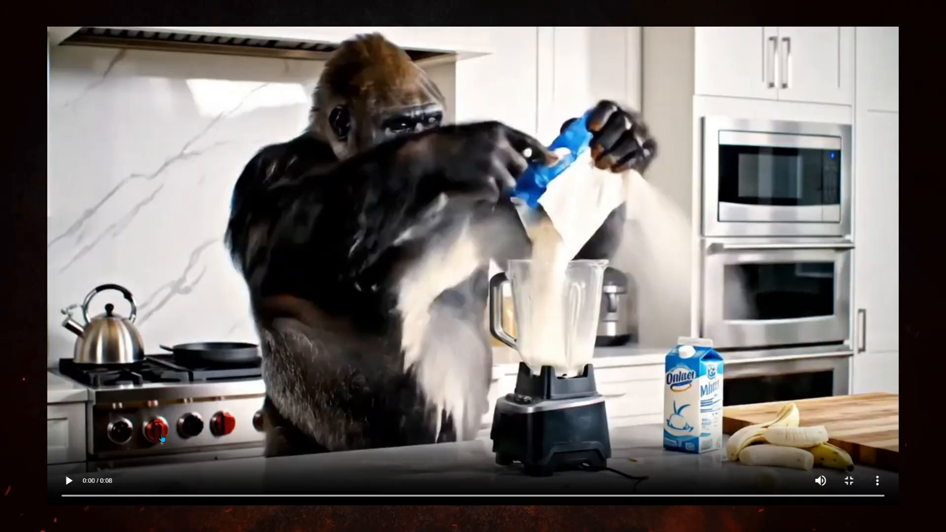
{"action": "left_click", "coordinate": [69, 481]}
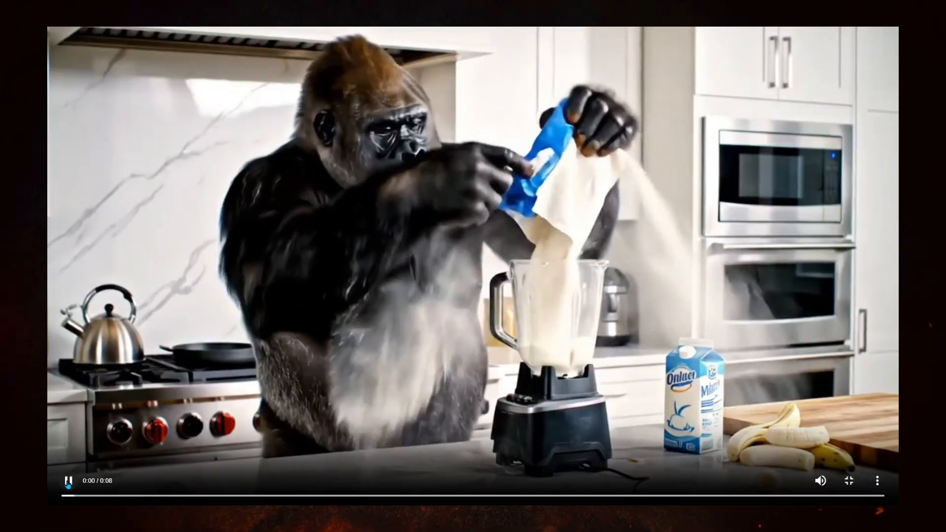